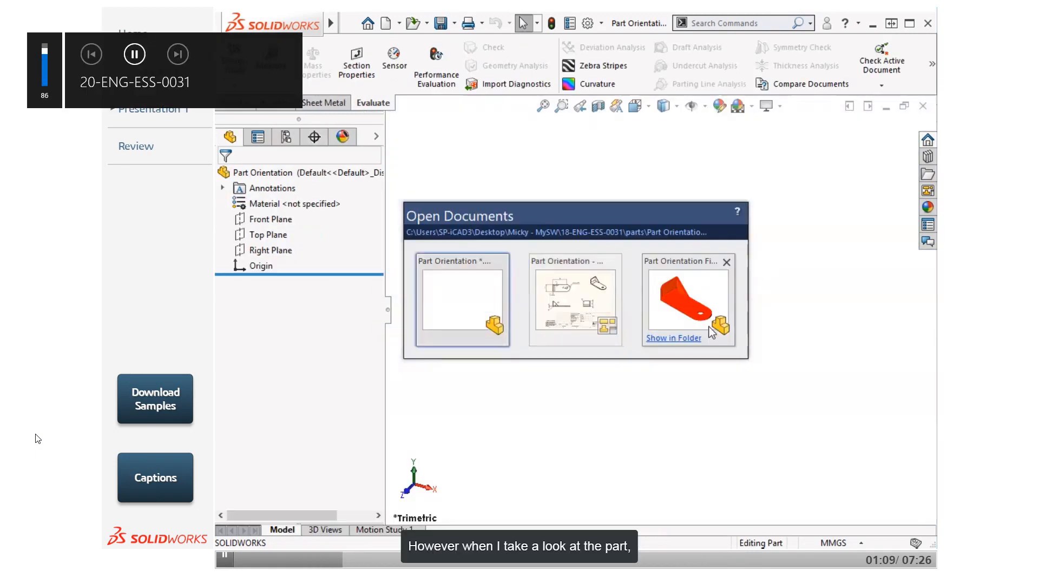
{"action": "key", "text": "XF86AudioLowerVolume"}
{"action": "key", "text": "XF86AudioLowerVolume"}
{"action": "key", "text": "XF86AudioLowerVolume"}
{"action": "key", "text": "XF86AudioLowerVolume"}
{"action": "key", "text": "XF86AudioLowerVolume"}
{"action": "key", "text": "XF86AudioLowerVolume"}
{"action": "key", "text": "XF86AudioLowerVolume"}
{"action": "key", "text": "XF86AudioLowerVolume"}
{"action": "key", "text": "XF86AudioLowerVolume"}
{"action": "key", "text": "XF86AudioLowerVolume"}
{"action": "key", "text": "XF86AudioLowerVolume"}
{"action": "key", "text": "XF86AudioLowerVolume"}
{"action": "key", "text": "XF86AudioLowerVolume"}
{"action": "key", "text": "XF86AudioLowerVolume"}
{"action": "key", "text": "XF86AudioLowerVolume"}
{"action": "key", "text": "XF86AudioLowerVolume"}
{"action": "key", "text": "XF86AudioLowerVolume"}
{"action": "key", "text": "XF86AudioLowerVolume"}
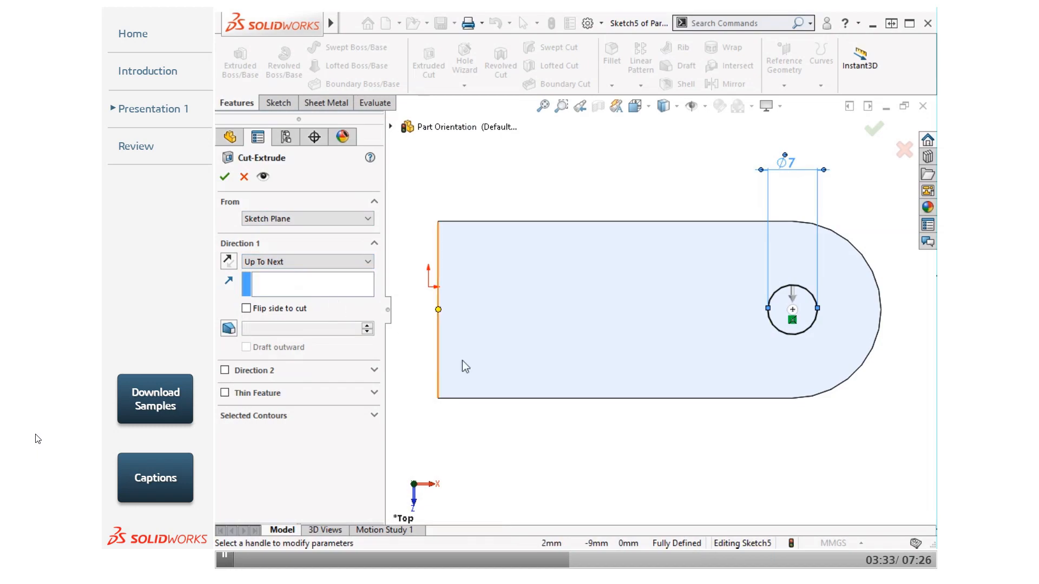
Cut the 7 mm circle through the plate using the Up To Next end condition with the cut direction reversed.
{"action": "middle_click_drag", "start_coordinate": [640, 376], "coordinate": [651, 333]}
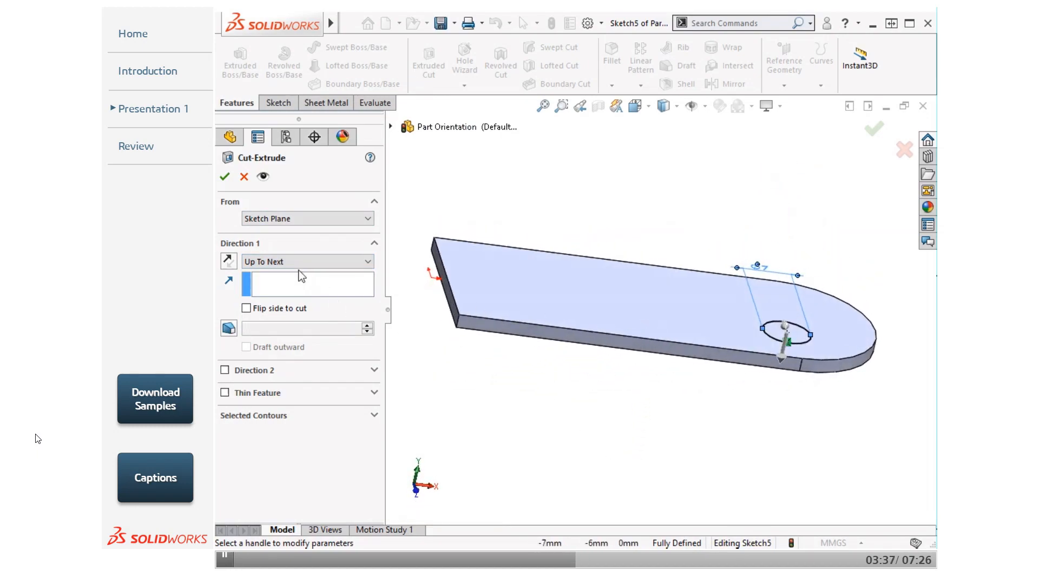
{"action": "left_click", "coordinate": [229, 262]}
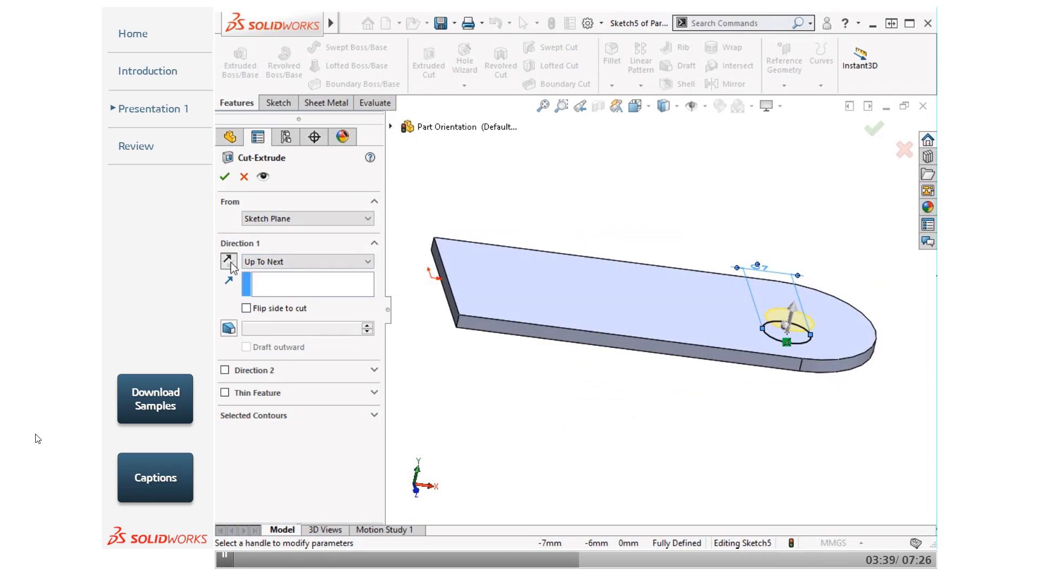
{"action": "left_click", "coordinate": [225, 176]}
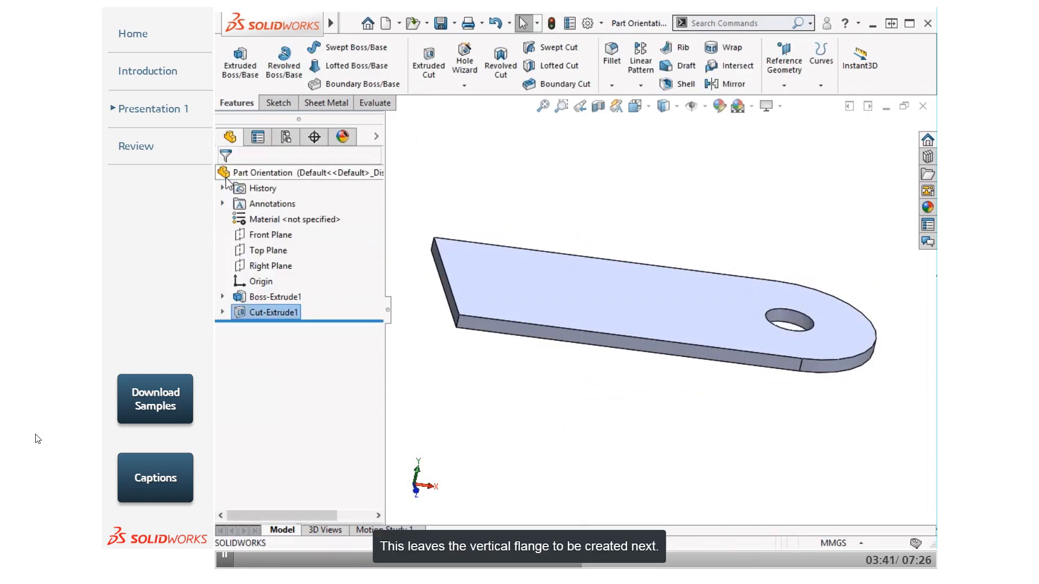
Check the vertical flange's shape and dimensions in the Part Orientation reference drawing, and return to the part.
{"action": "key", "text": "ctrl+Tab"}
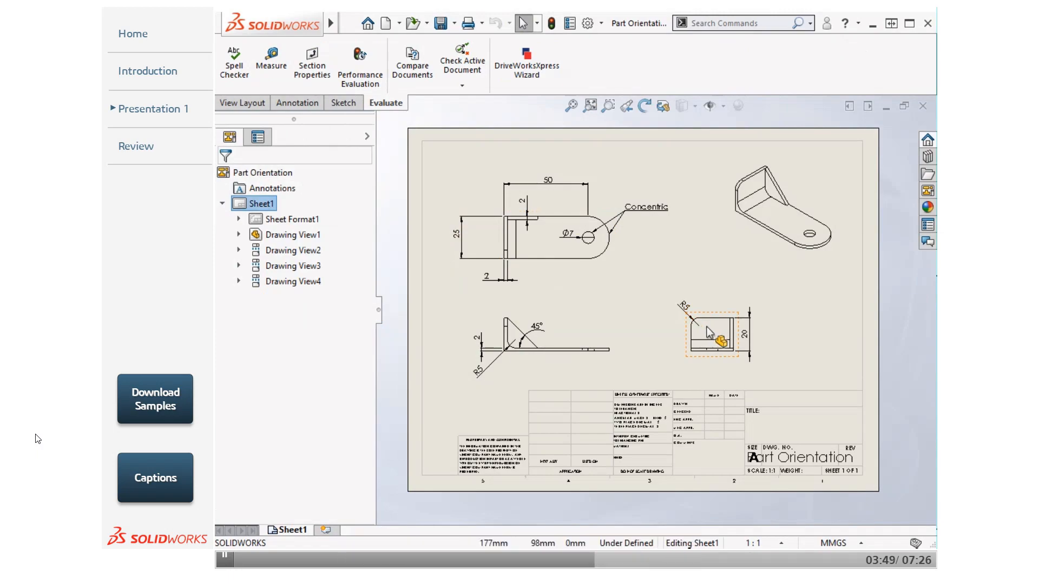
{"action": "key", "text": "ctrl+Tab"}
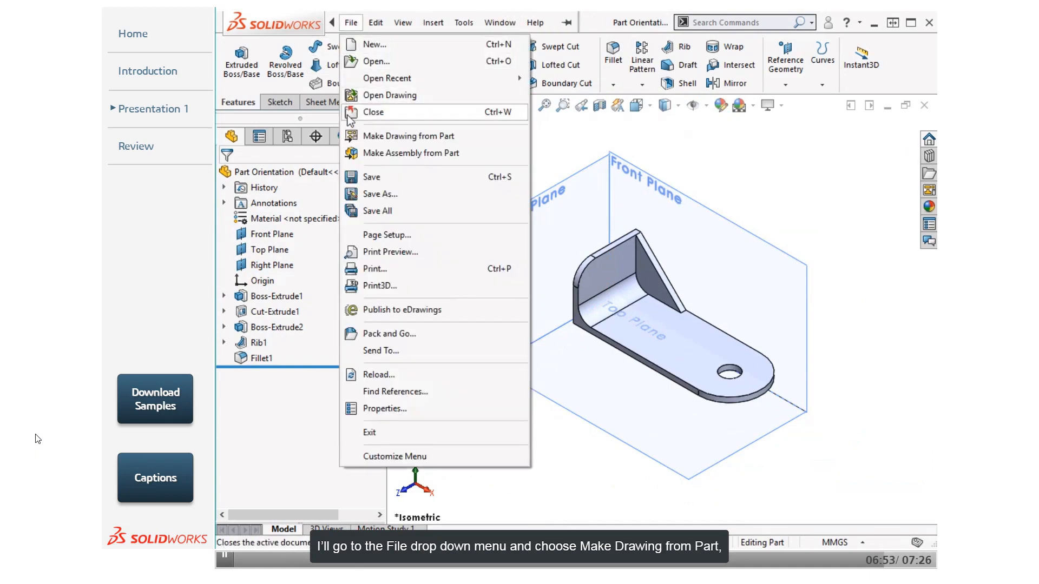
Make a new drawing from the part on an A (ANSI) Landscape sheet, declining to open the existing same-named drawing.
{"action": "left_click", "coordinate": [474, 138]}
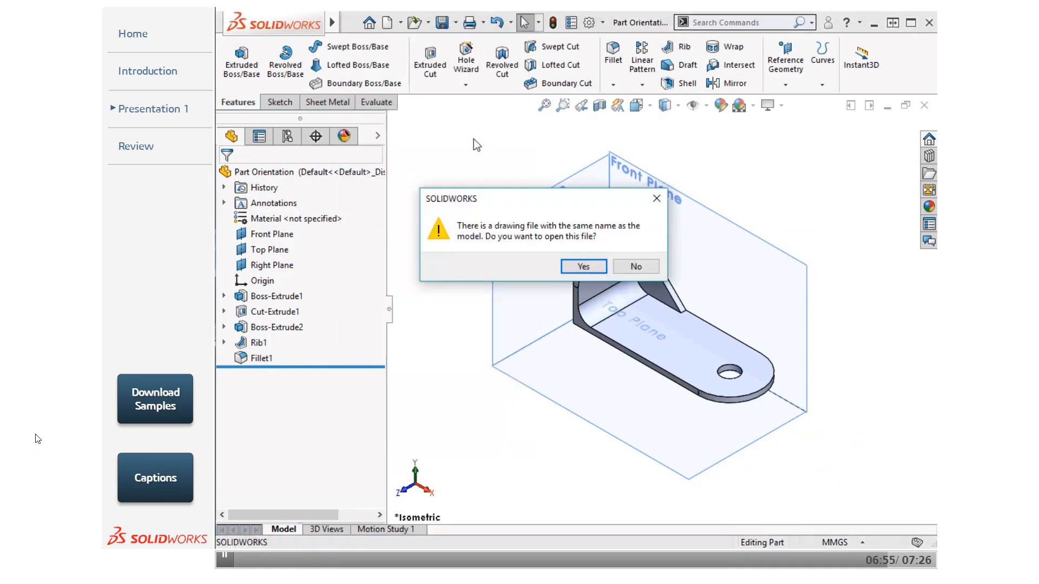
{"action": "left_click", "coordinate": [618, 267]}
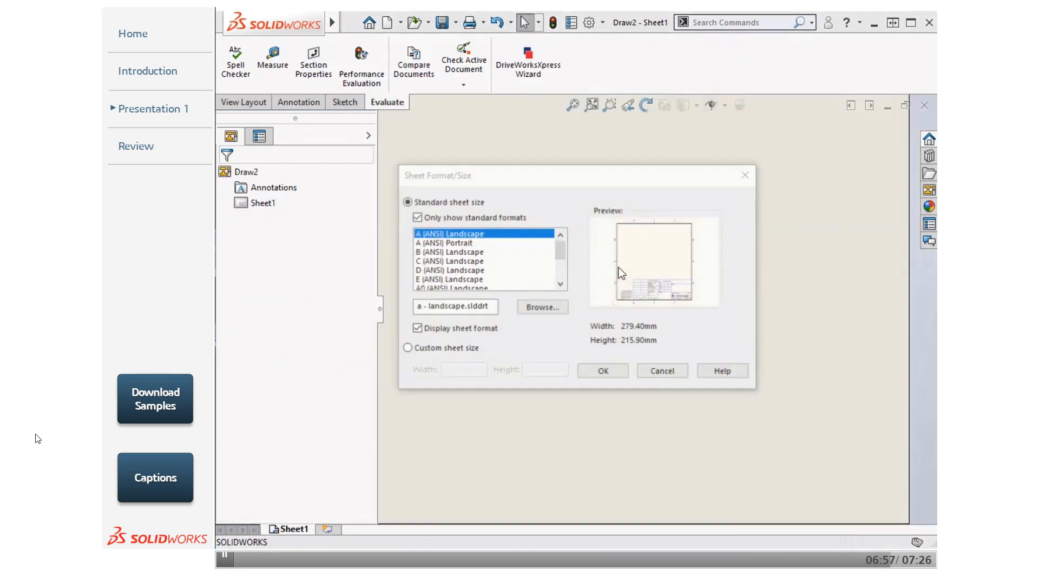
{"action": "left_click", "coordinate": [600, 371]}
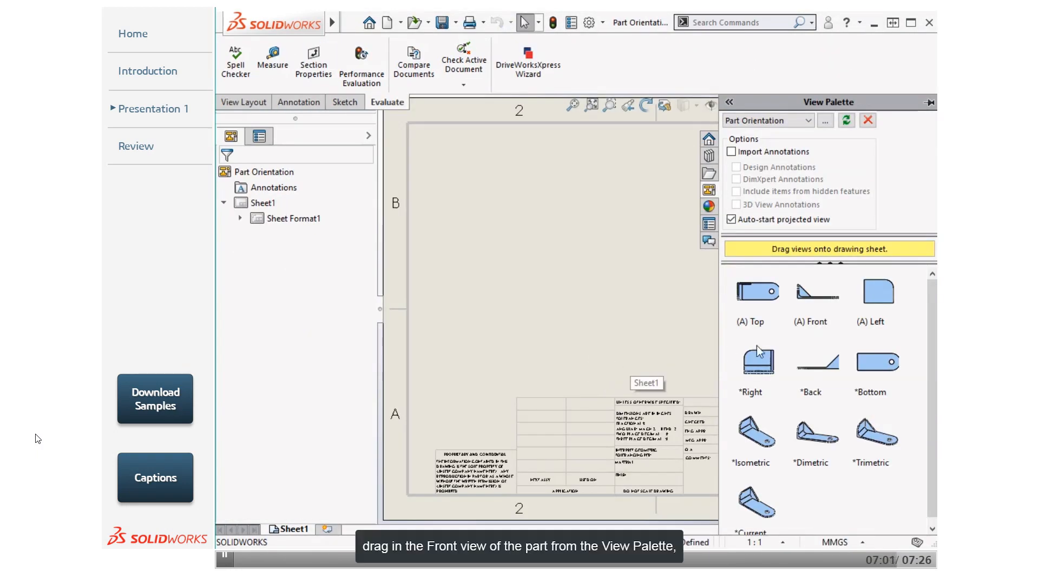
Place the bracket's Front view with projected Top, Right and Isometric views, and position the isometric view above the Right view.
{"action": "mouse_move", "coordinate": [818, 295]}
{"action": "left_mouse_down"}
{"action": "mouse_move", "coordinate": [749, 319]}
{"action": "mouse_move", "coordinate": [531, 339]}
{"action": "left_mouse_up"}
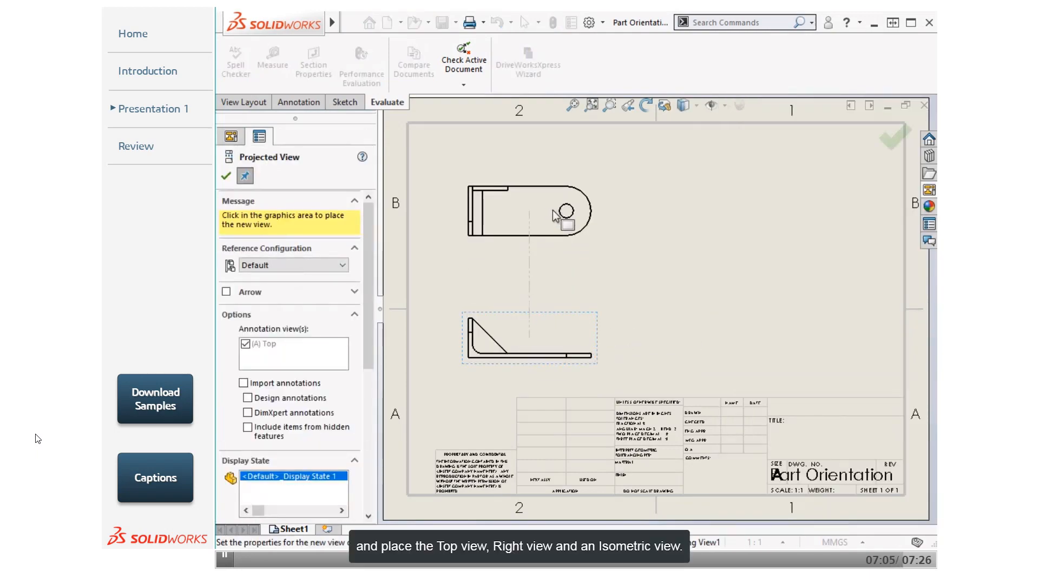
{"action": "left_click", "coordinate": [558, 260]}
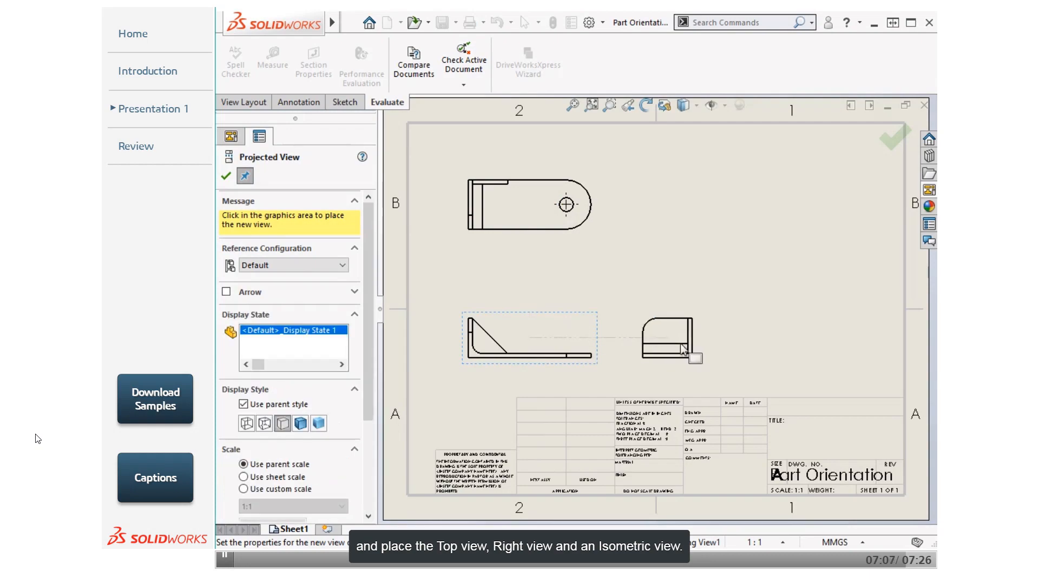
{"action": "left_click", "coordinate": [747, 340]}
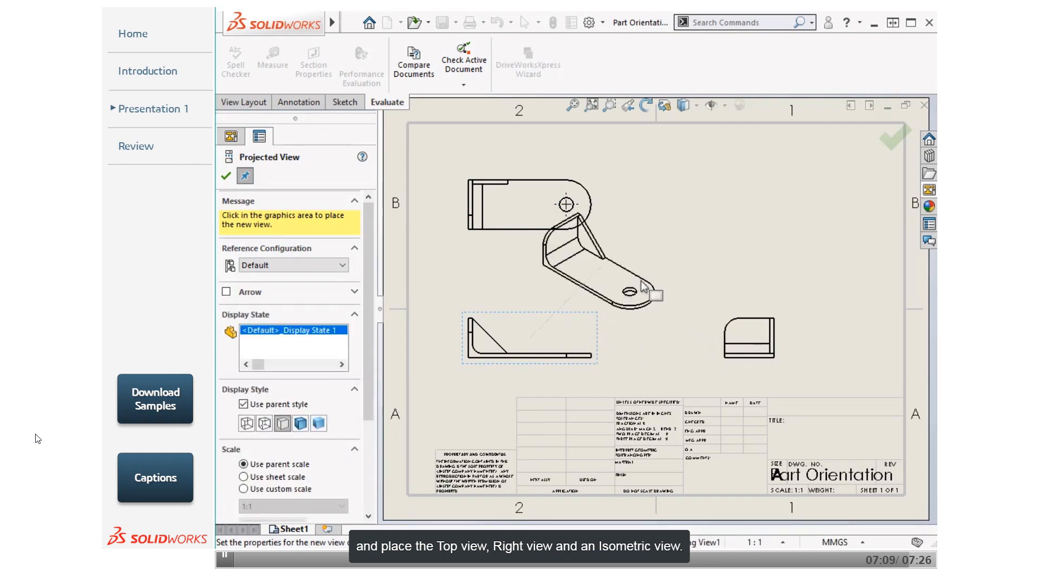
{"action": "left_click", "coordinate": [742, 240]}
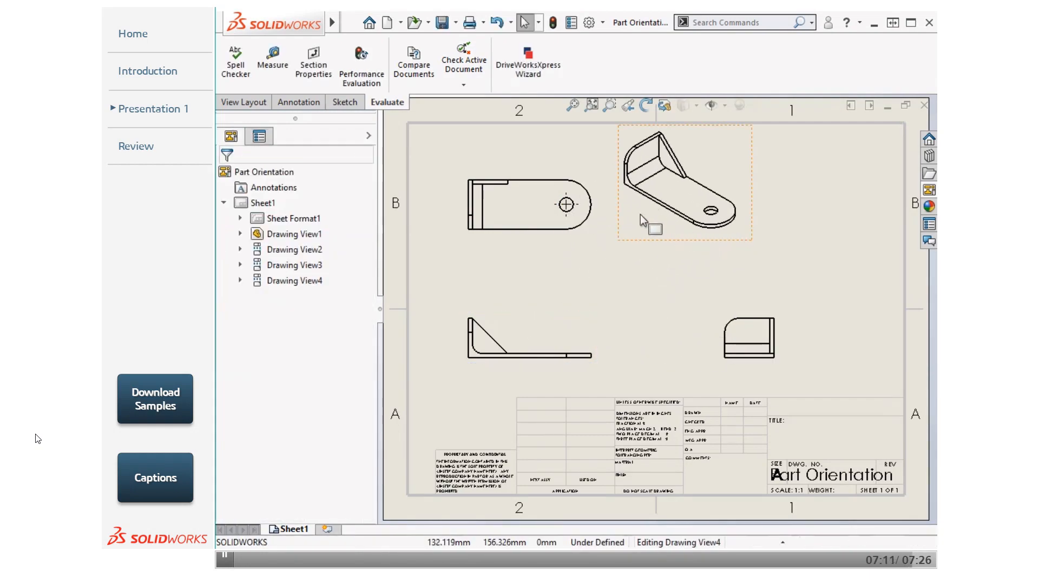
{"action": "left_click_drag", "start_coordinate": [622, 217], "coordinate": [694, 238]}
Switch to the dimensioned Part Orientation.SLDDRW drawing to compare its view layout with the new drawing.
{"action": "key", "text": "ctrl+Tab"}
{"action": "key", "text": "ctrl+Tab"}
{"action": "key", "text": "ctrl+Tab"}
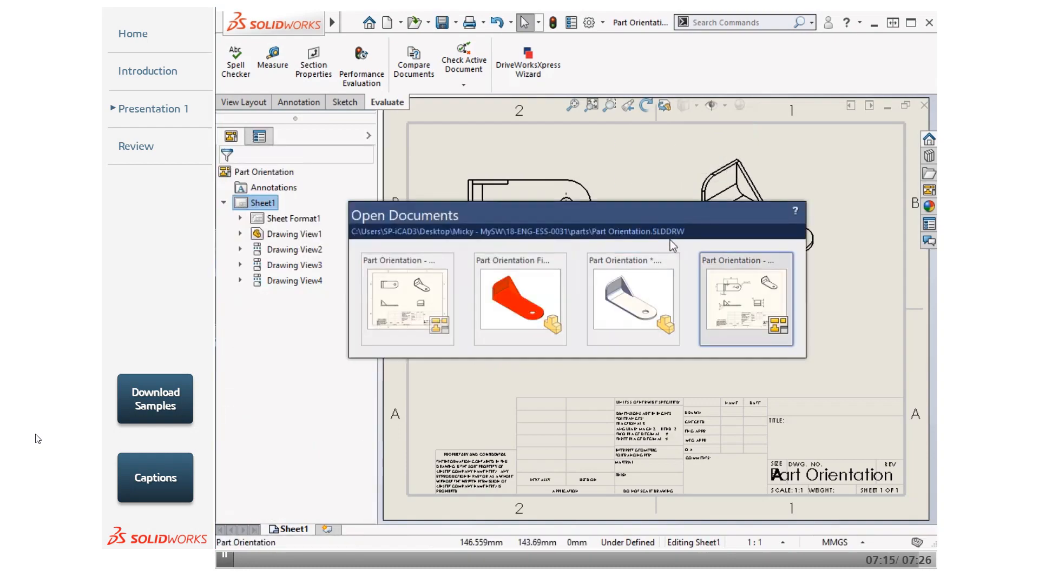